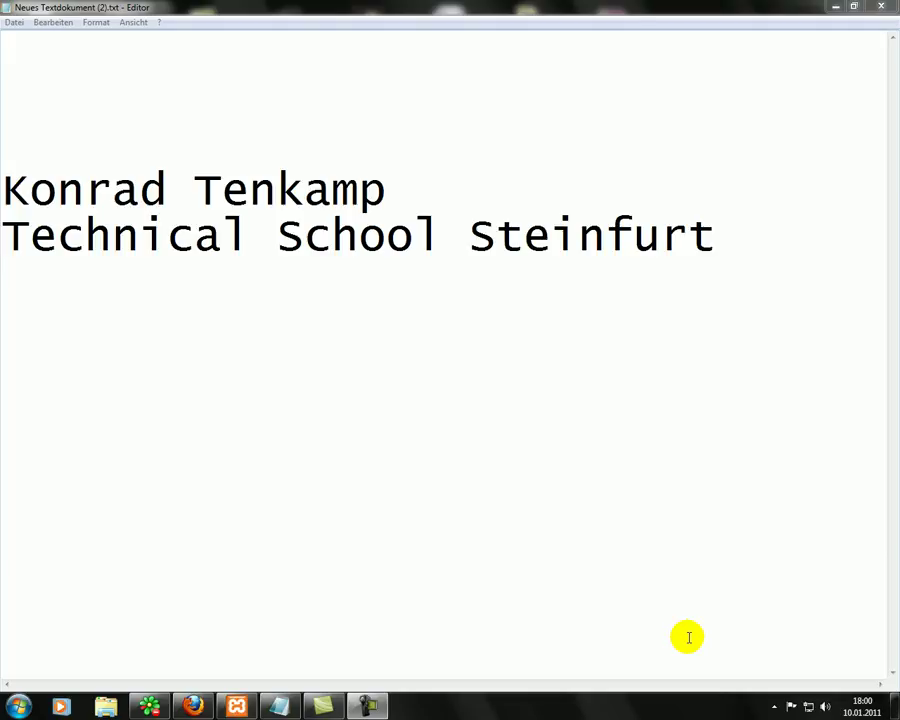
- Switch to the Firefox window and log in to the Joomla administrator with Anmelden
left_click(193, 706)
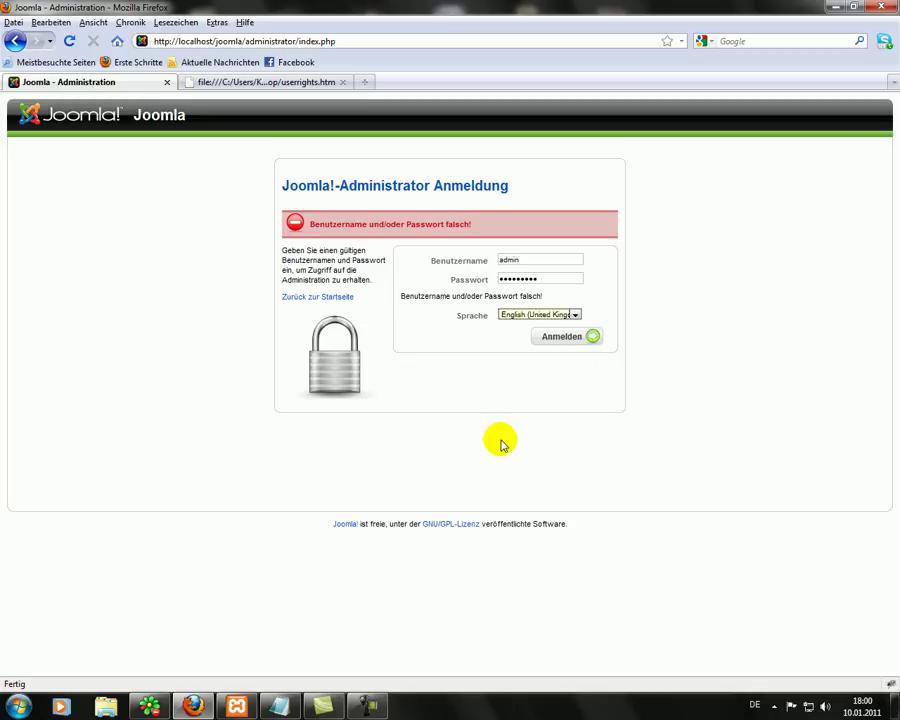
left_click(566, 338)
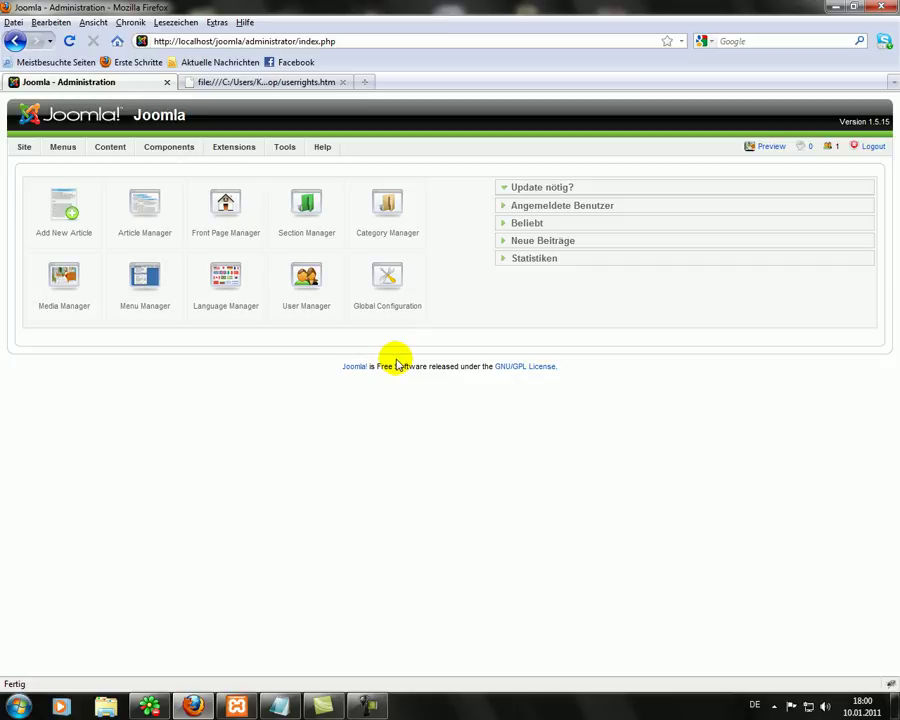
- Open the User Manager from the Control Panel to list the five user accounts
left_click(305, 276)
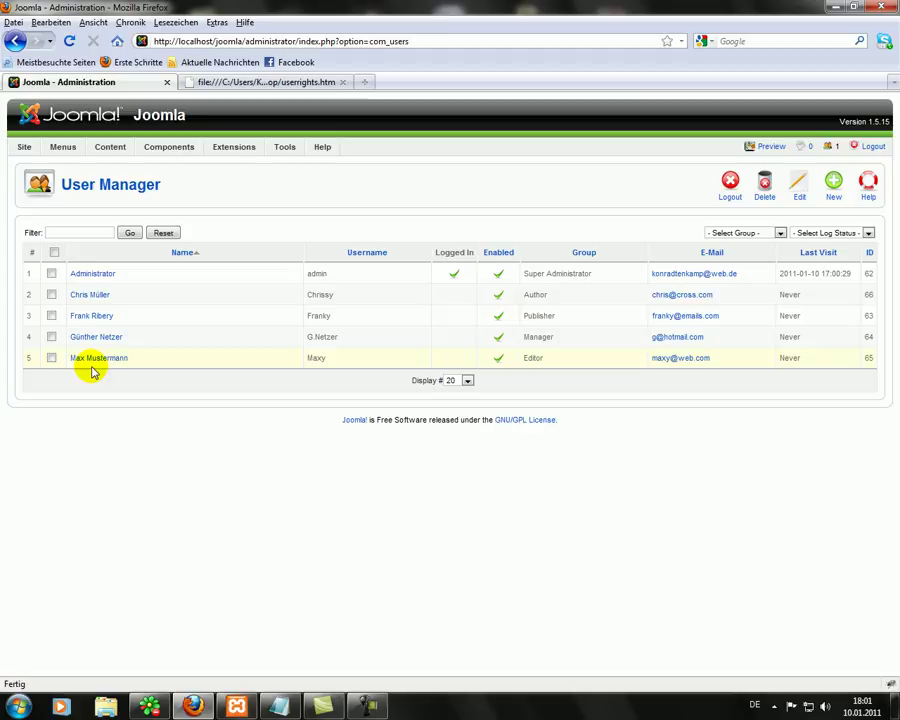
- Delete the fourth-row Manager-group user, leaving four accounts
left_click(50, 337)
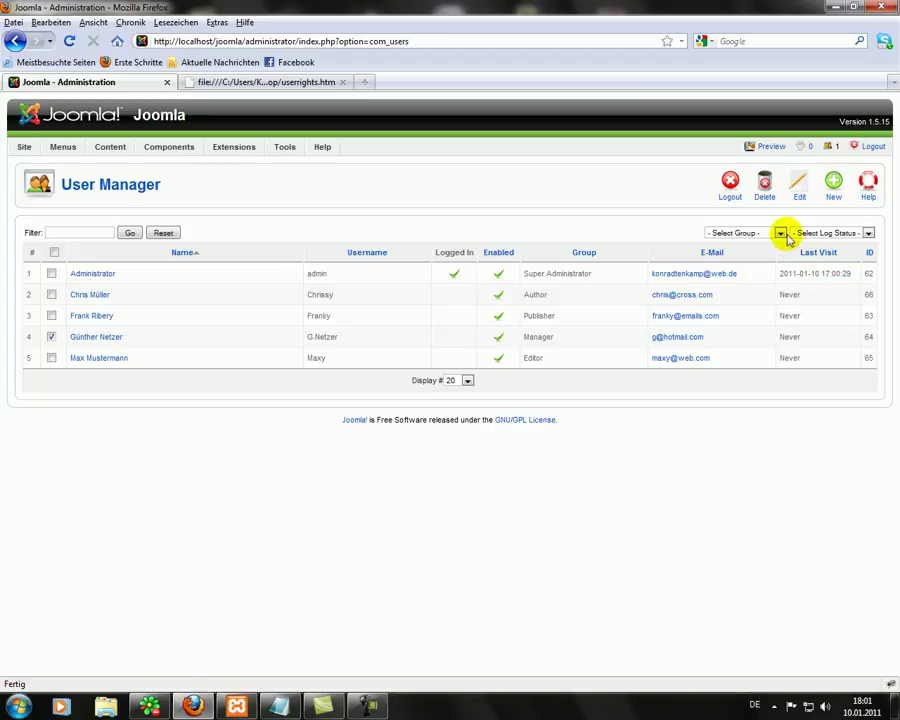
left_click(764, 190)
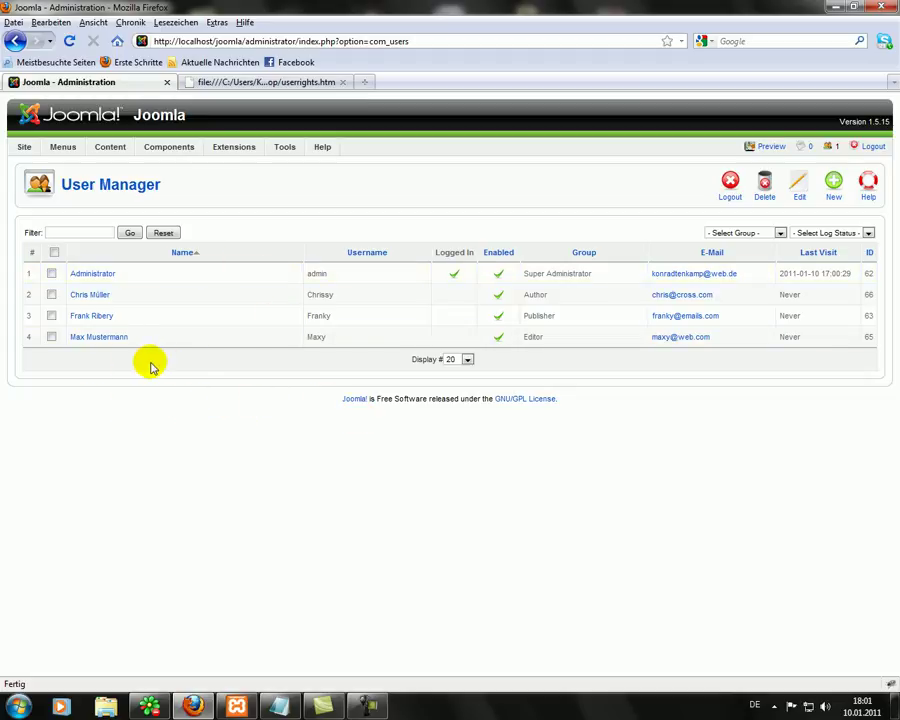
left_click(51, 337)
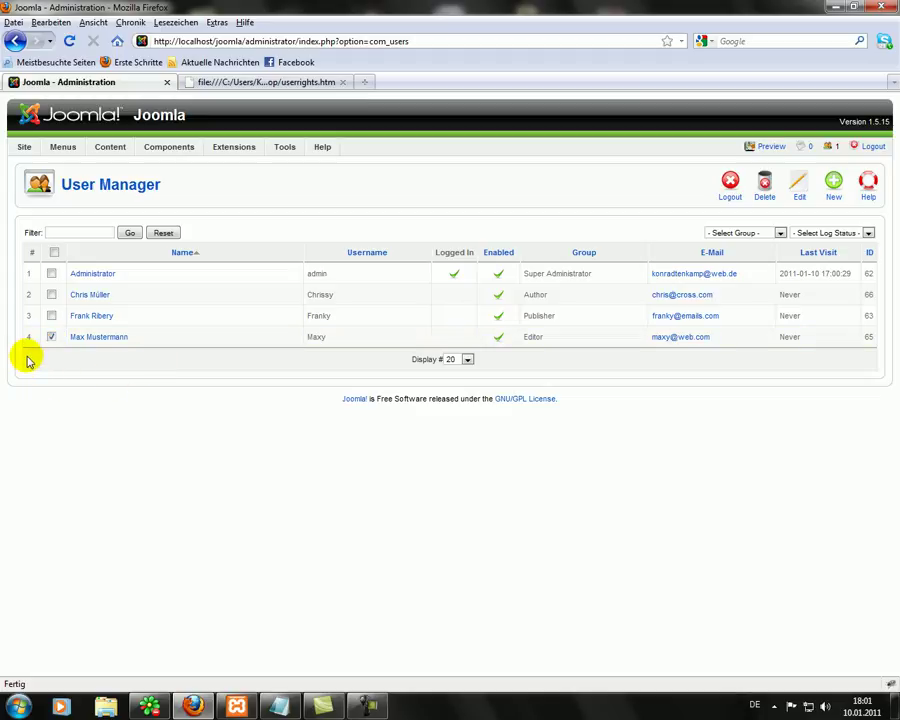
left_click(799, 190)
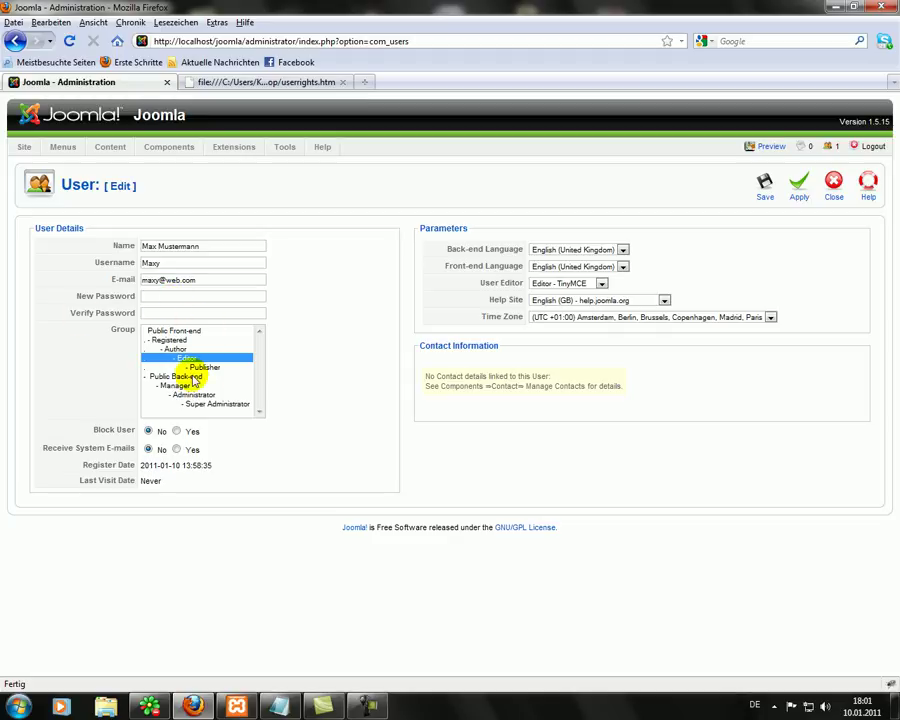
left_click(153, 331)
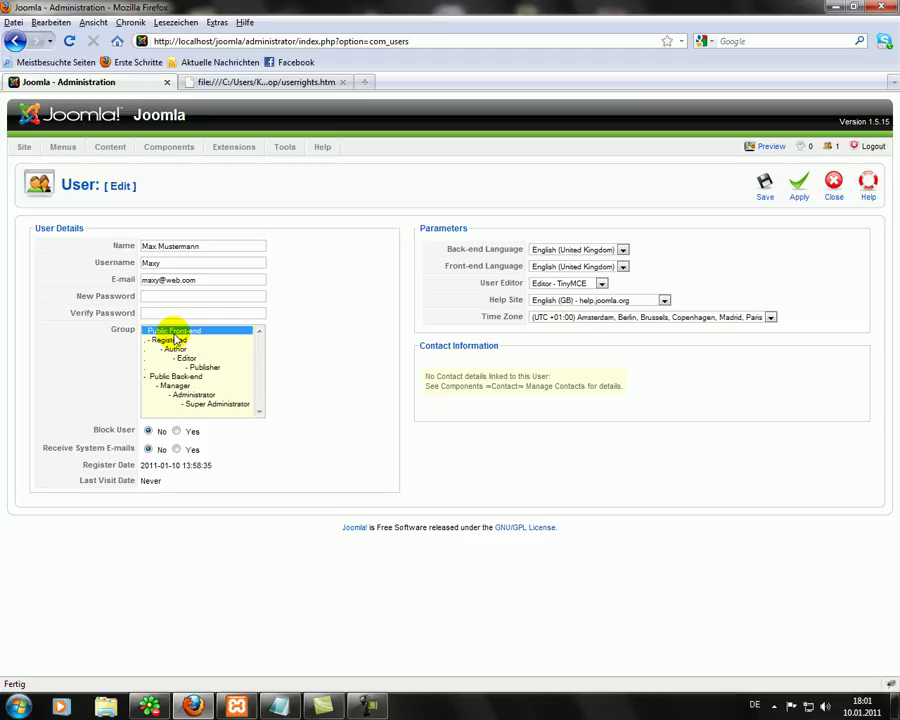
left_click(179, 376)
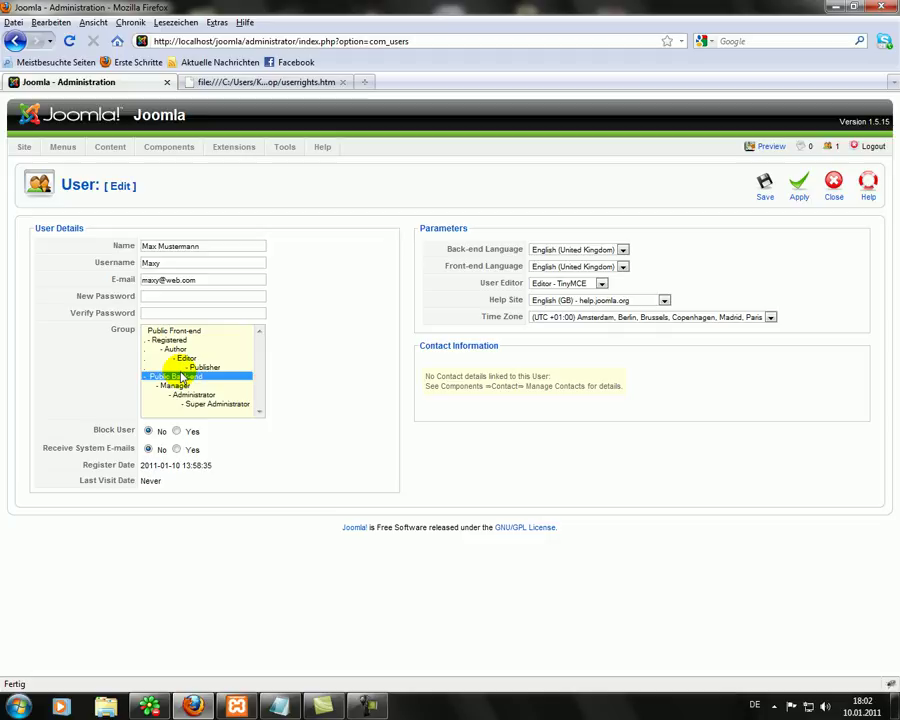
- Show the userrights.htm tab describing each Joomla user group's rights
left_click(259, 84)
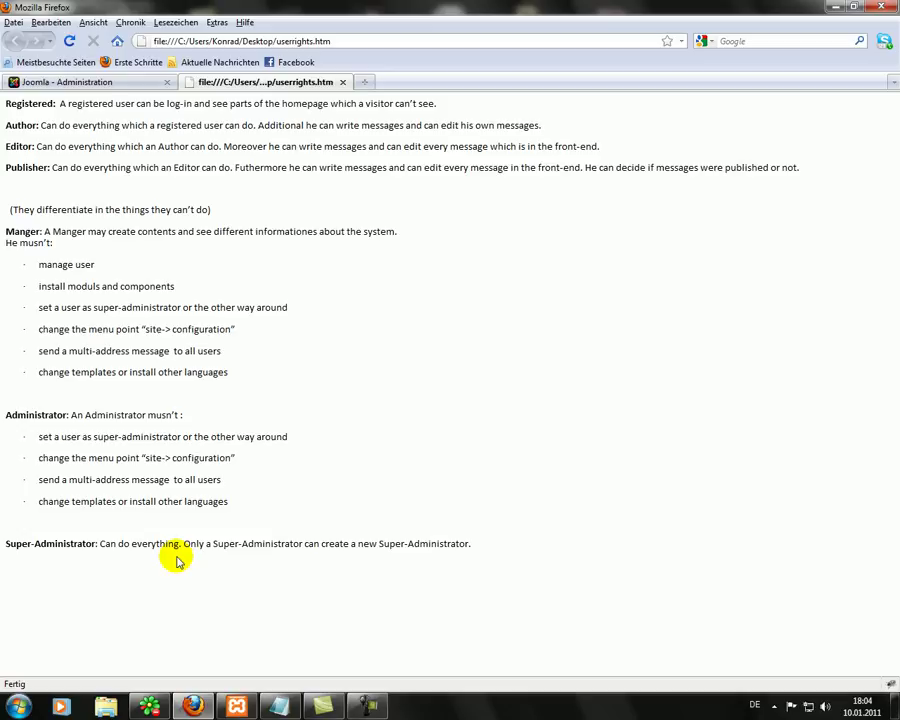
- Back in the Joomla administration tab, set Max Mustermann's group to Publisher
left_click(65, 82)
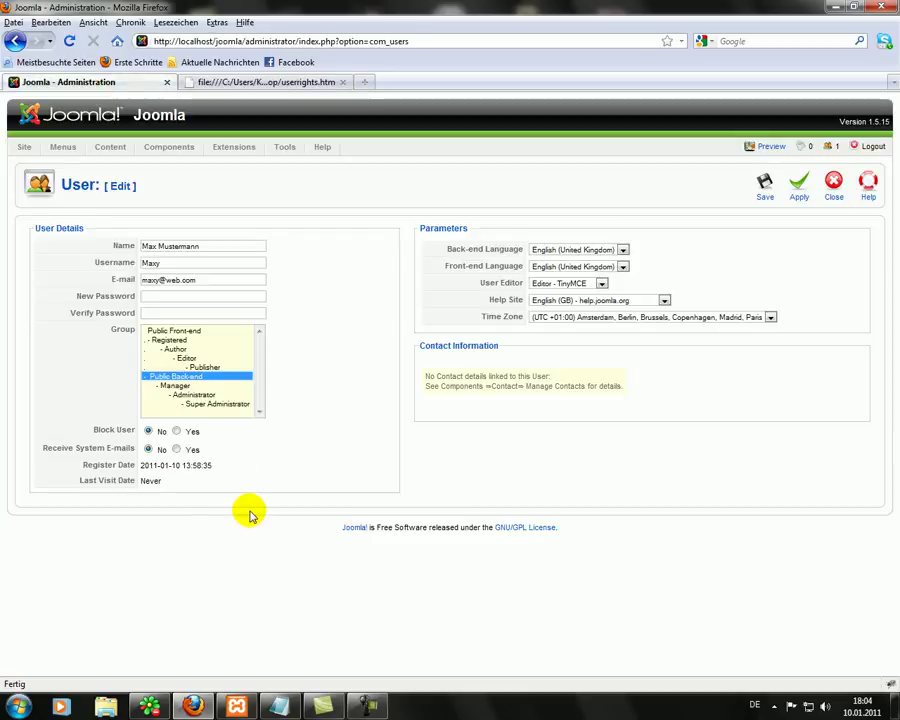
left_click(201, 366)
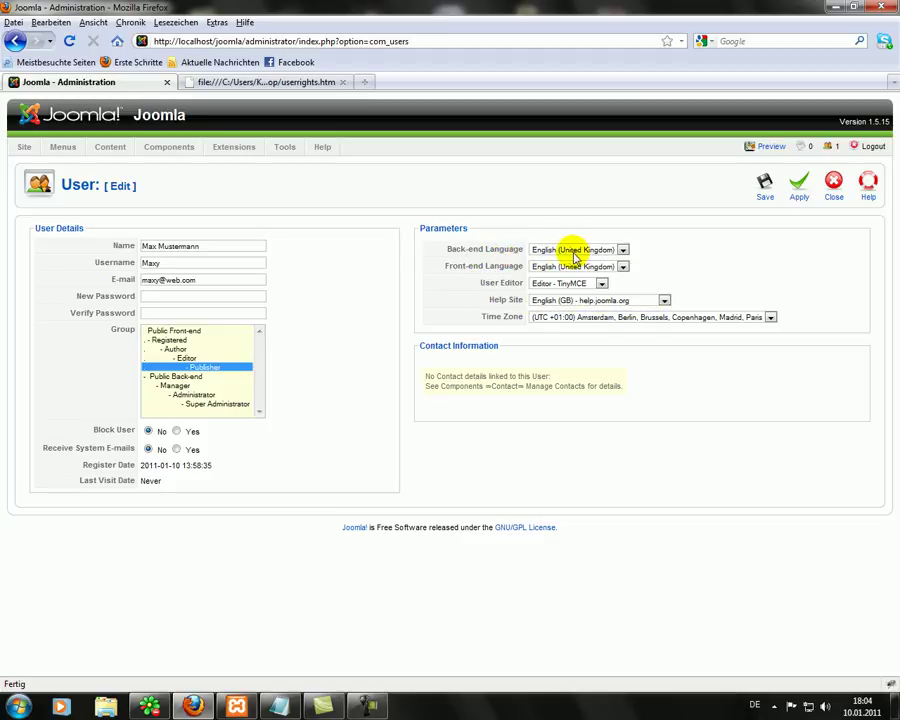
- Review the back-end language, front-end language and editor options on Max Mustermann's edit form
left_click(575, 252)
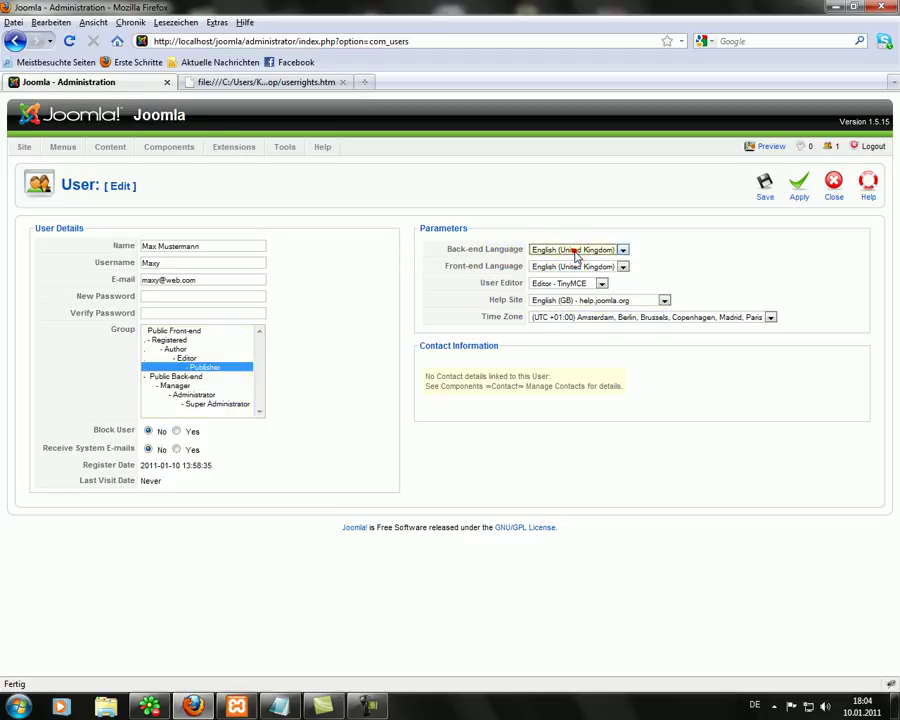
left_click(569, 266)
mouse_move(565, 283)
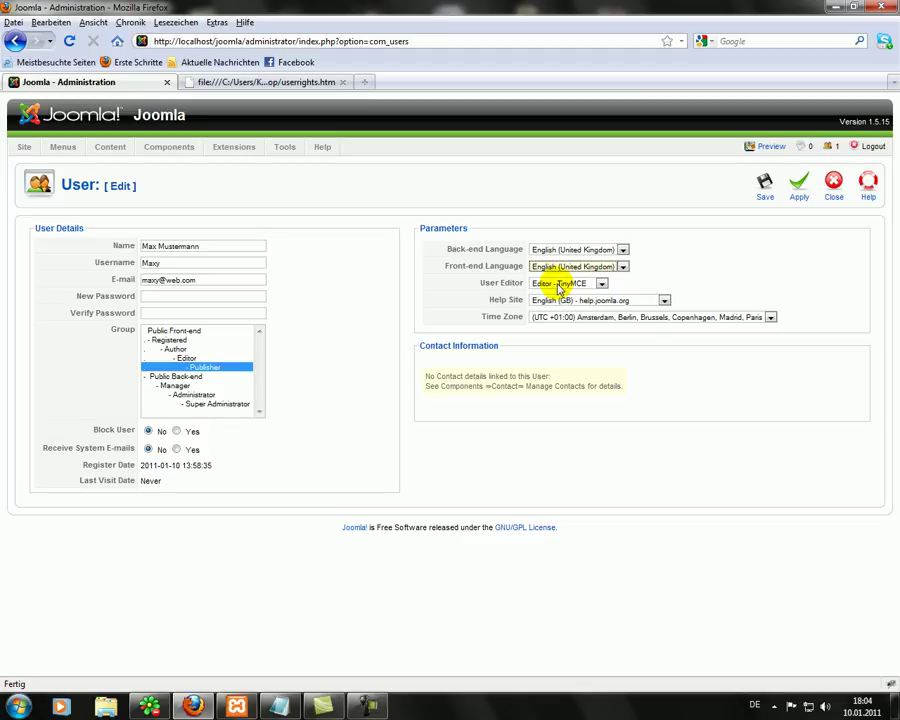
left_click(571, 283)
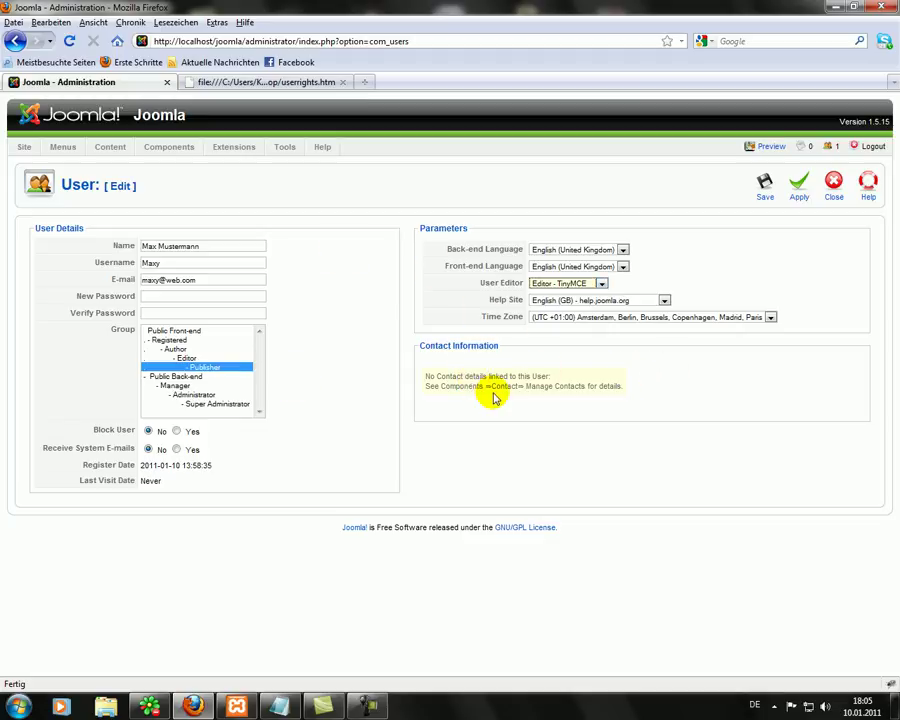
left_click(764, 181)
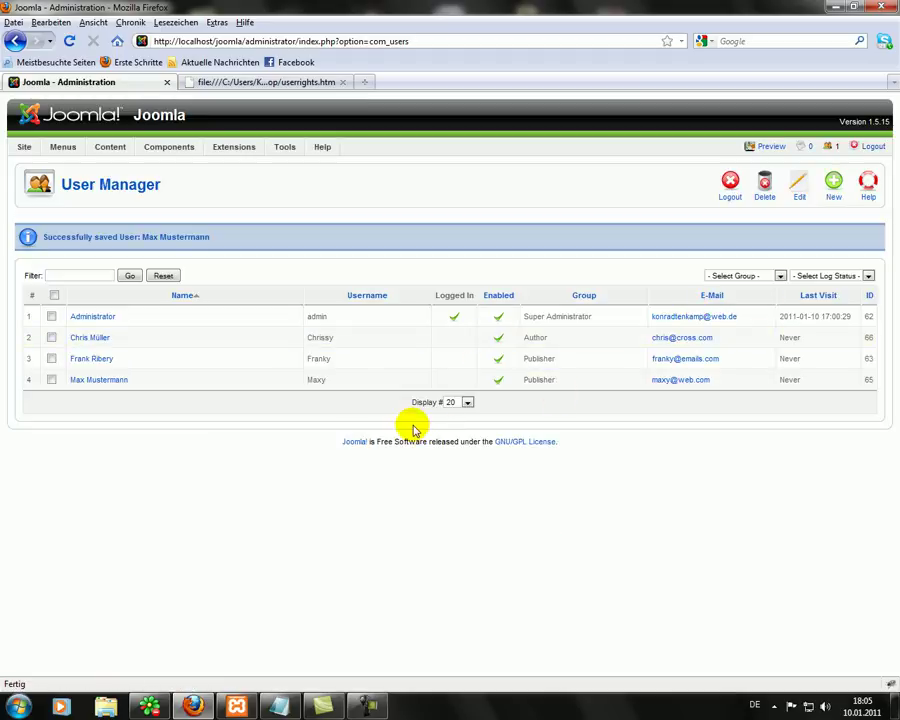
left_click(499, 296)
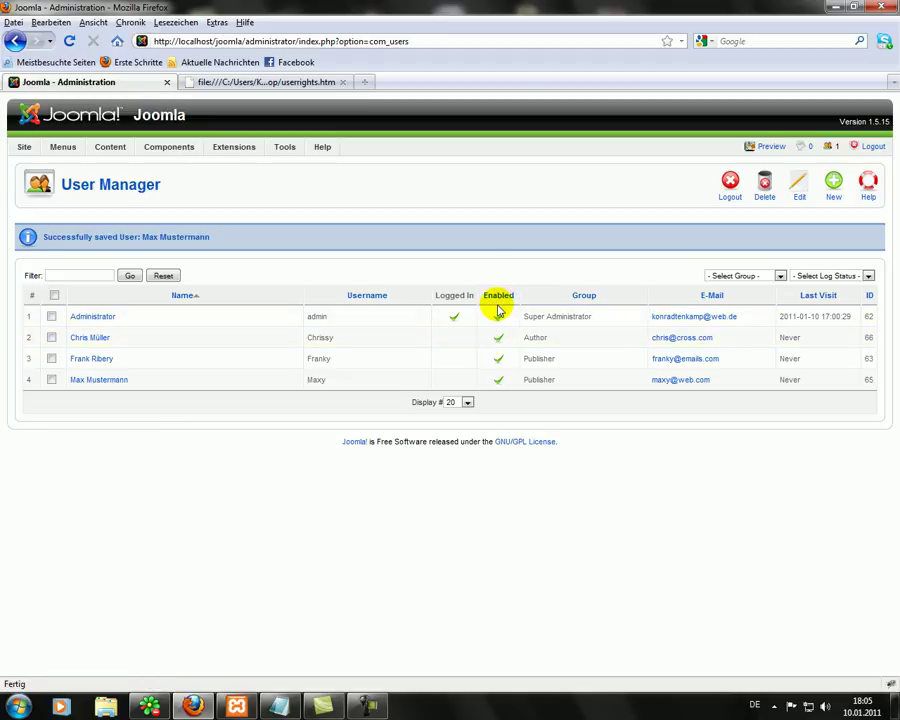
left_click(499, 359)
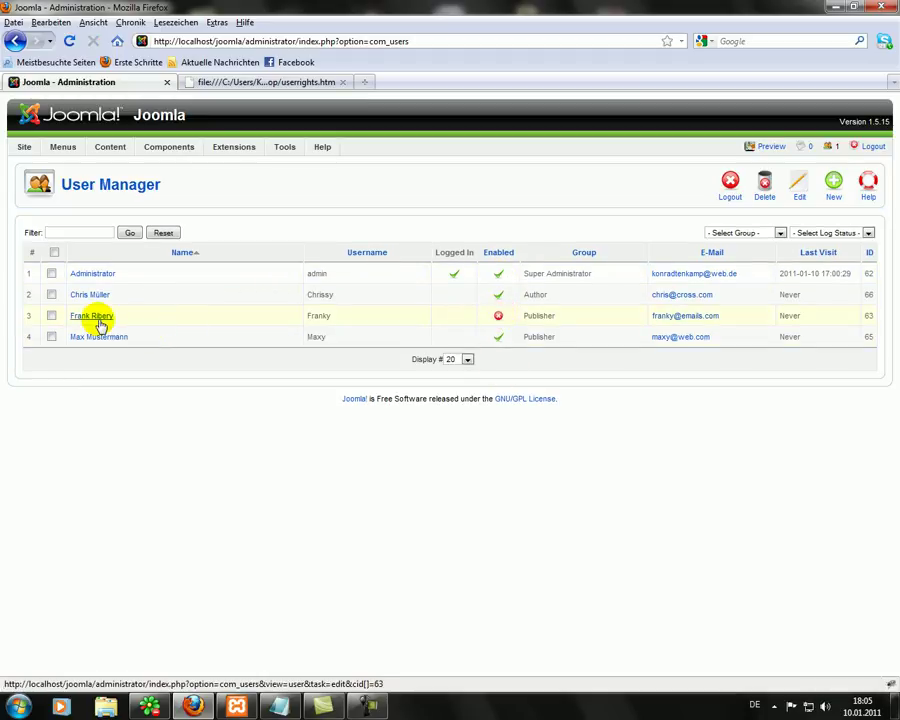
left_click(499, 316)
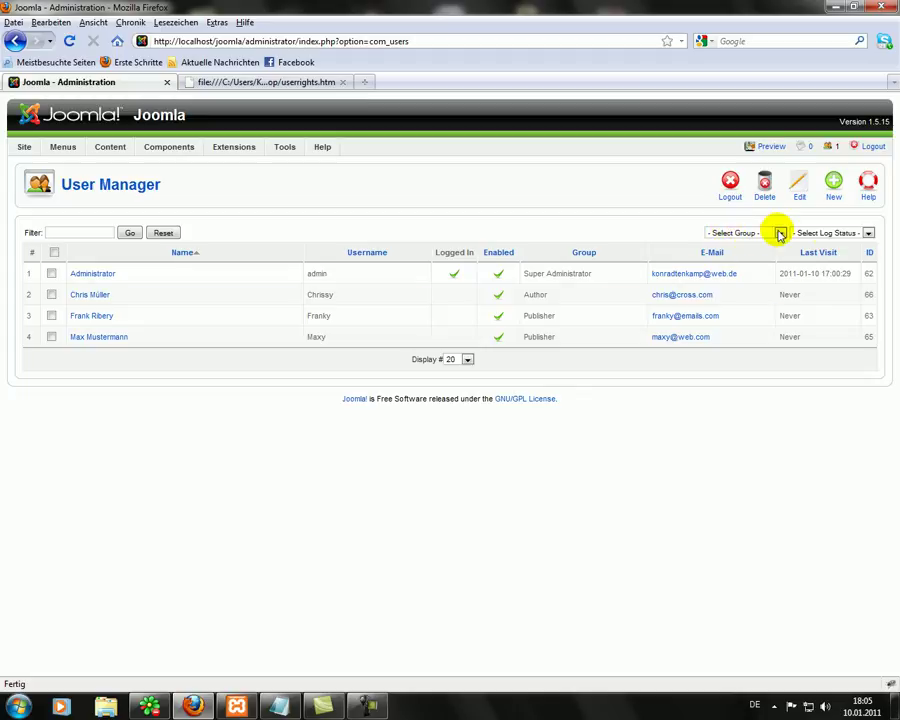
left_click(829, 233)
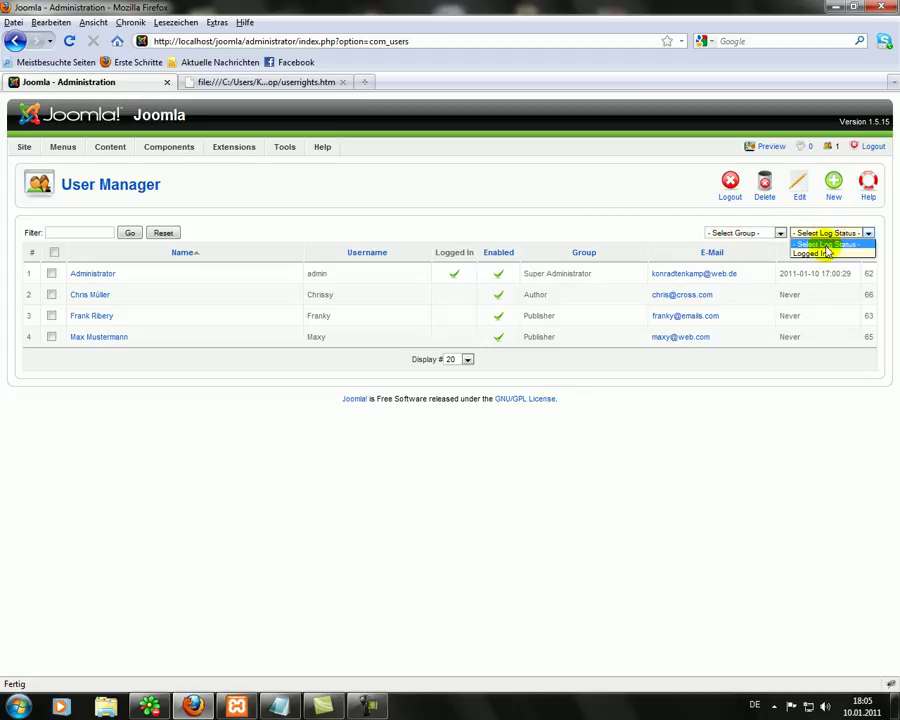
left_click(815, 252)
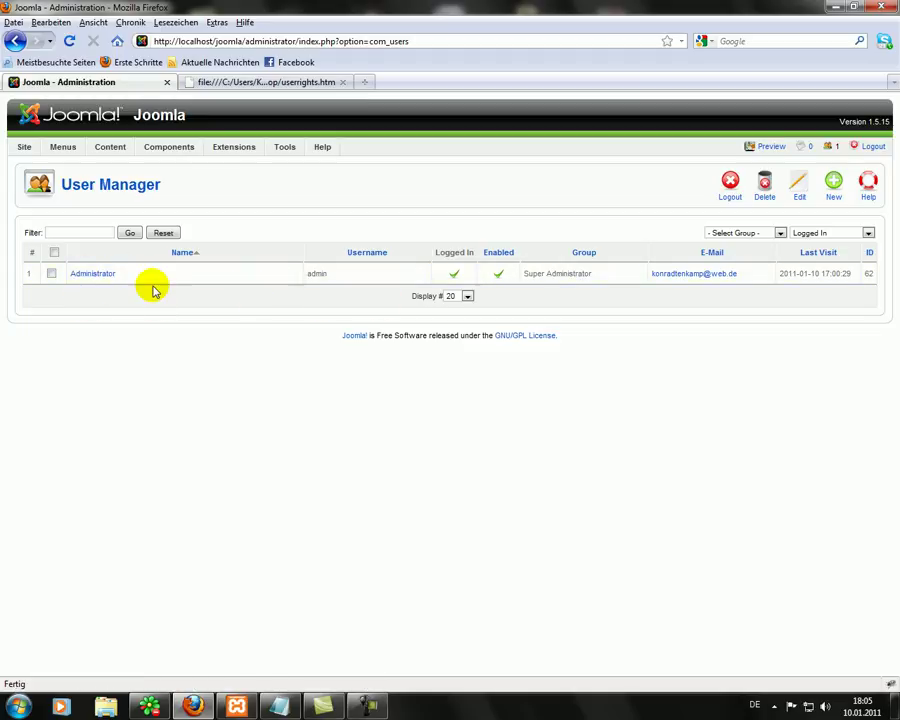
left_click(161, 234)
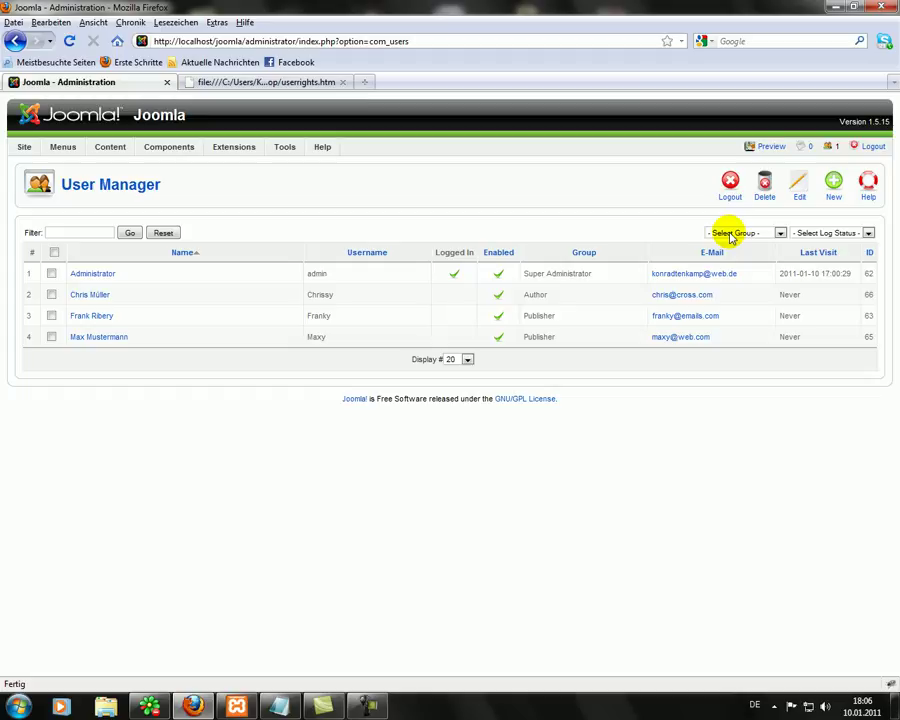
- Filter users by the Publisher group, leaving Frank Ribery and Max Mustermann
left_click(732, 236)
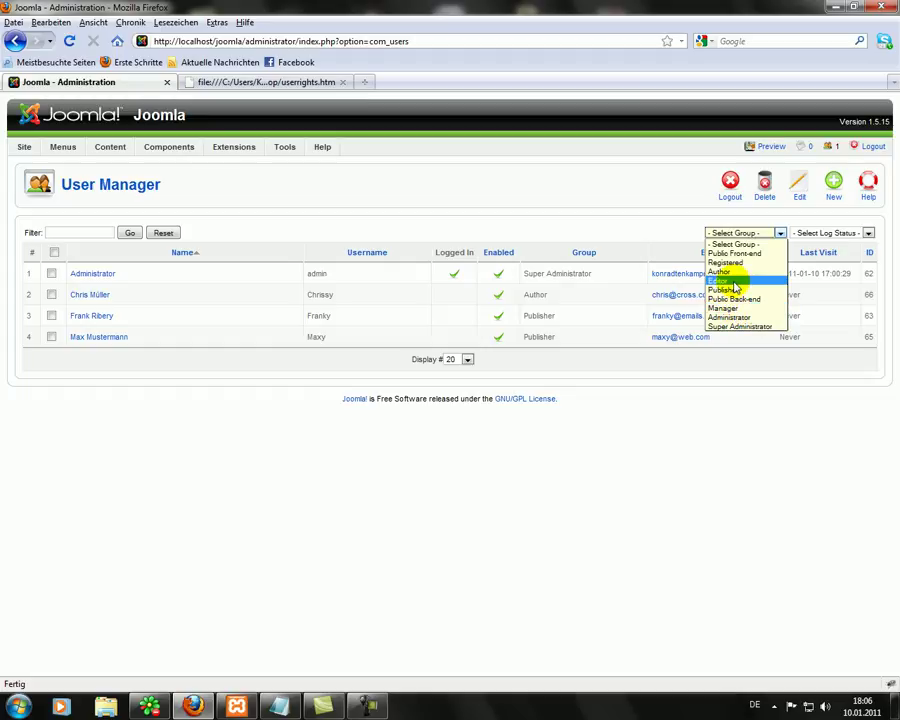
left_click(734, 289)
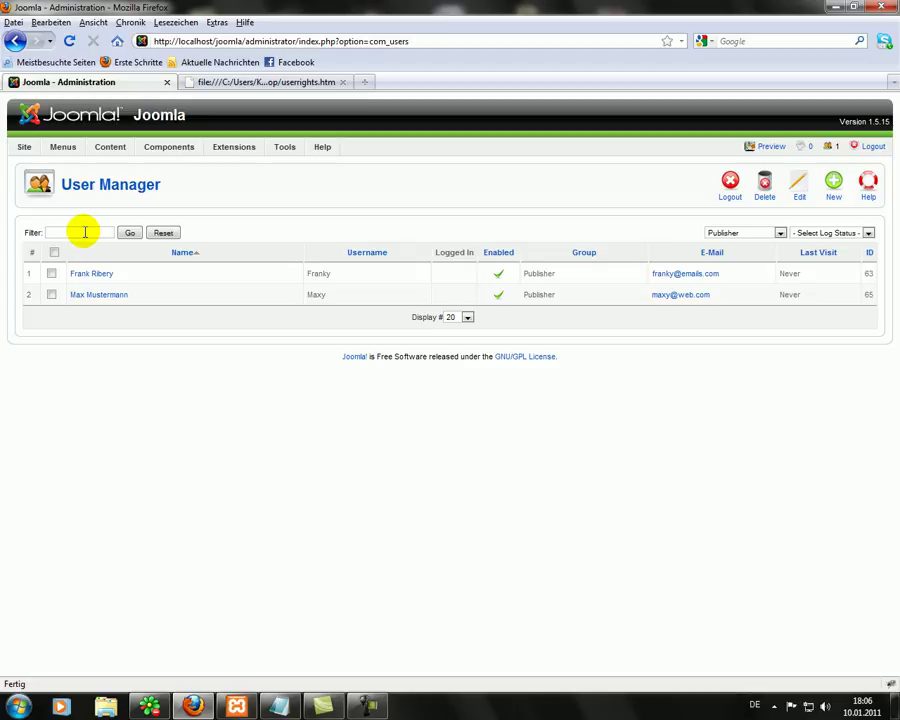
- Clear the group filter, search users for 'max', then reset to list all four users
left_click(163, 232)
left_click(60, 233)
type("max")
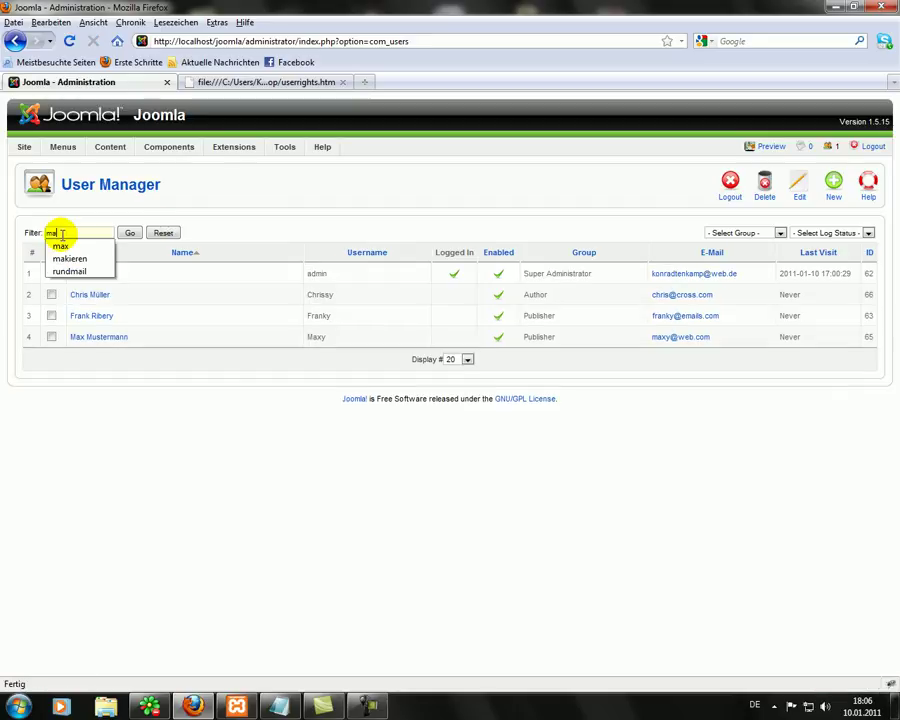
left_click(129, 233)
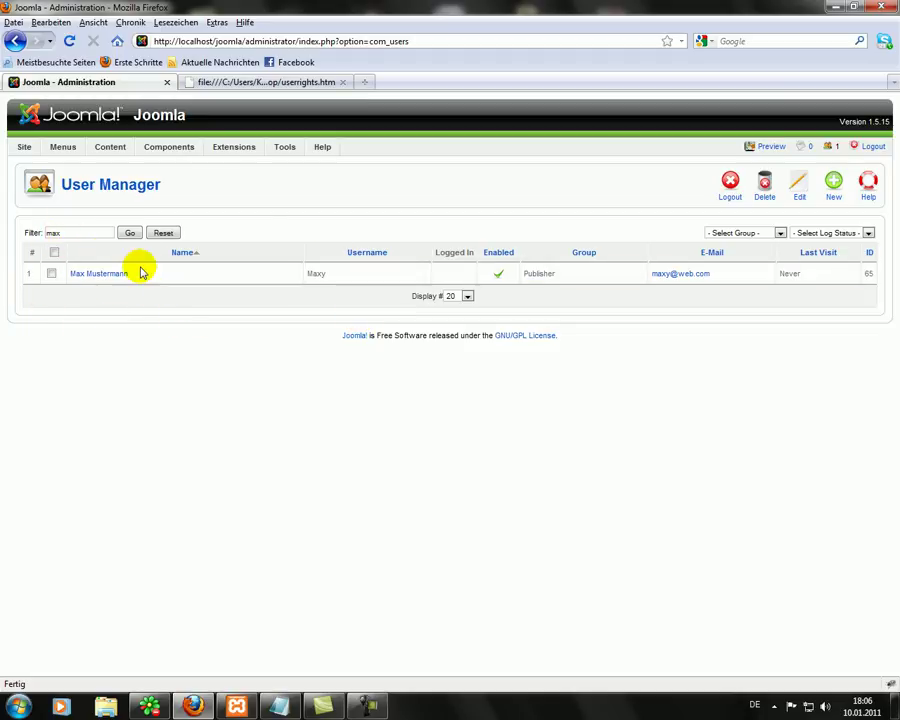
left_click(162, 236)
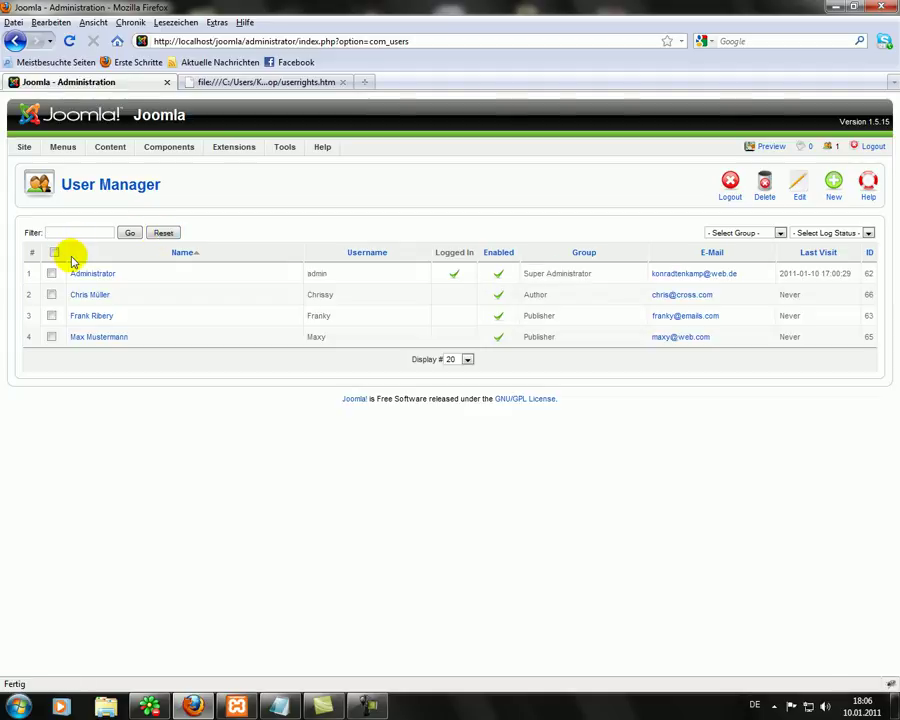
mouse_move(24, 147)
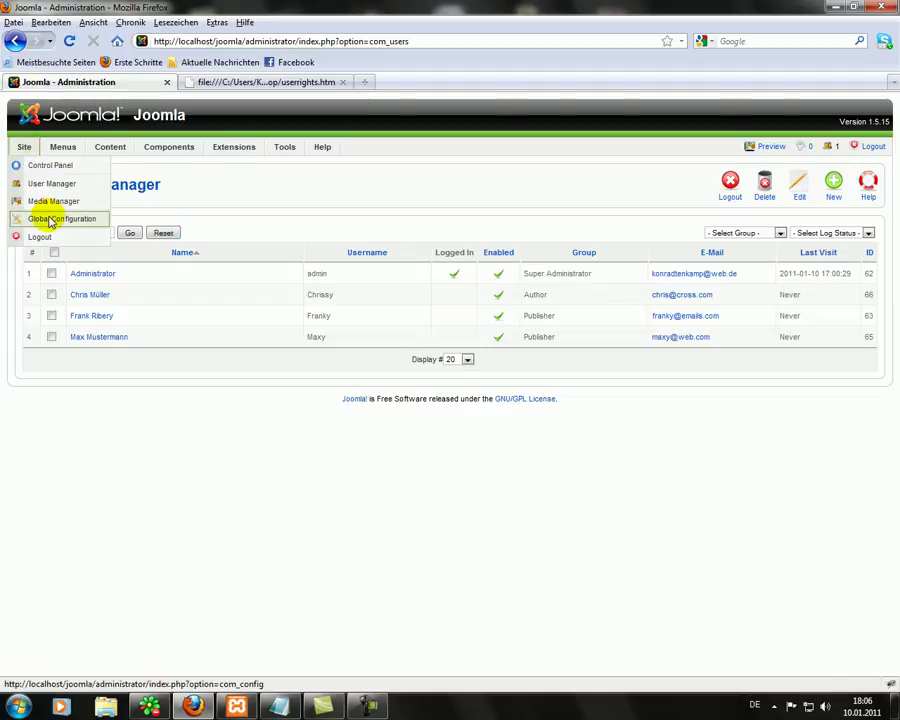
- Open Global Configuration from the Site menu to view its System and User Settings
left_click(58, 217)
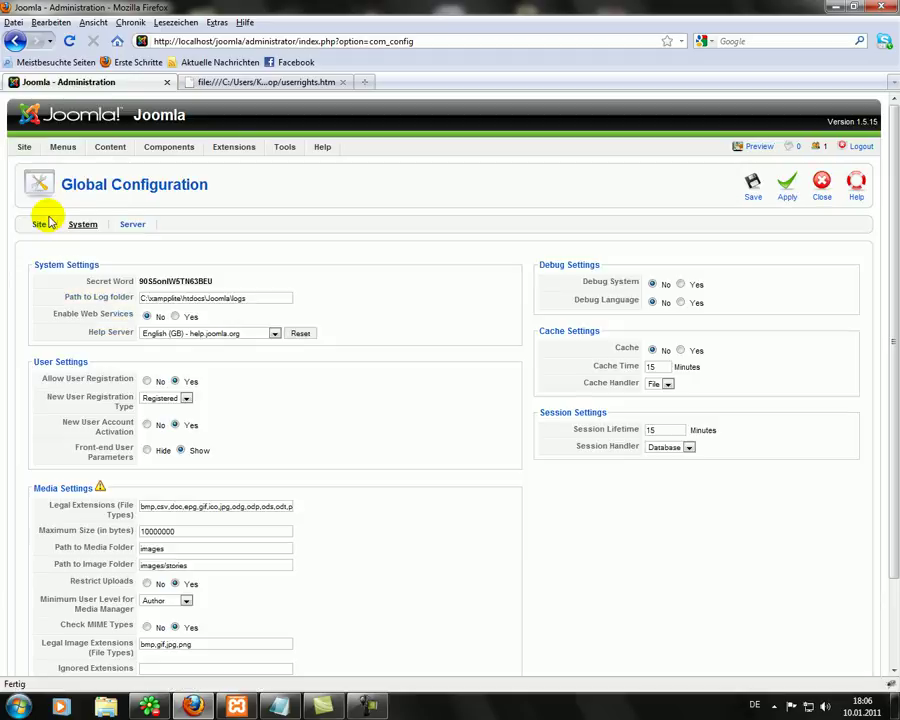